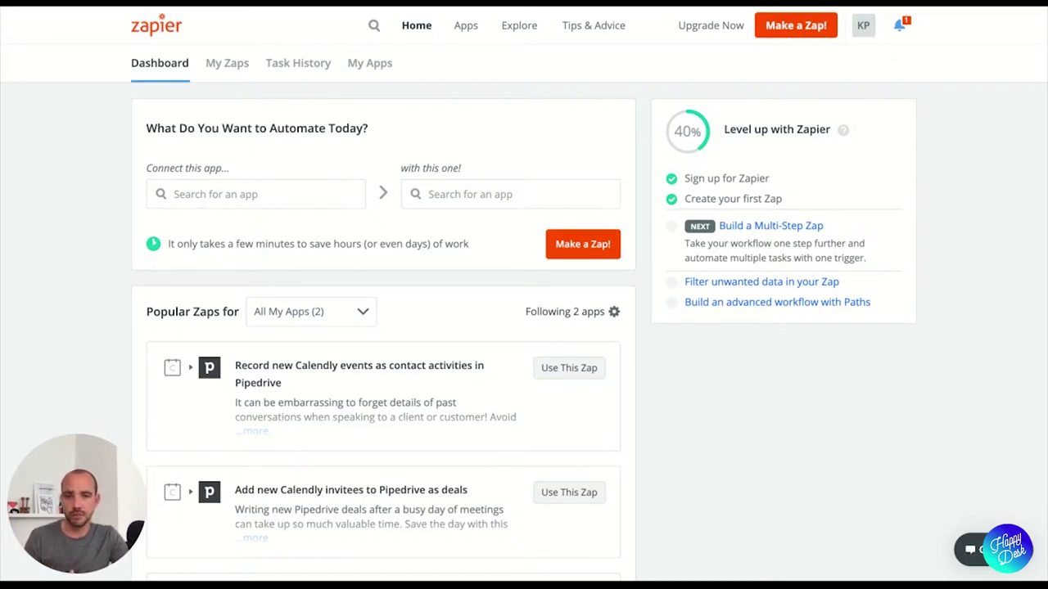
Choose Webflow as the app to connect and Gmail as the app to connect it with
{"action": "left_click", "coordinate": [245, 194]}
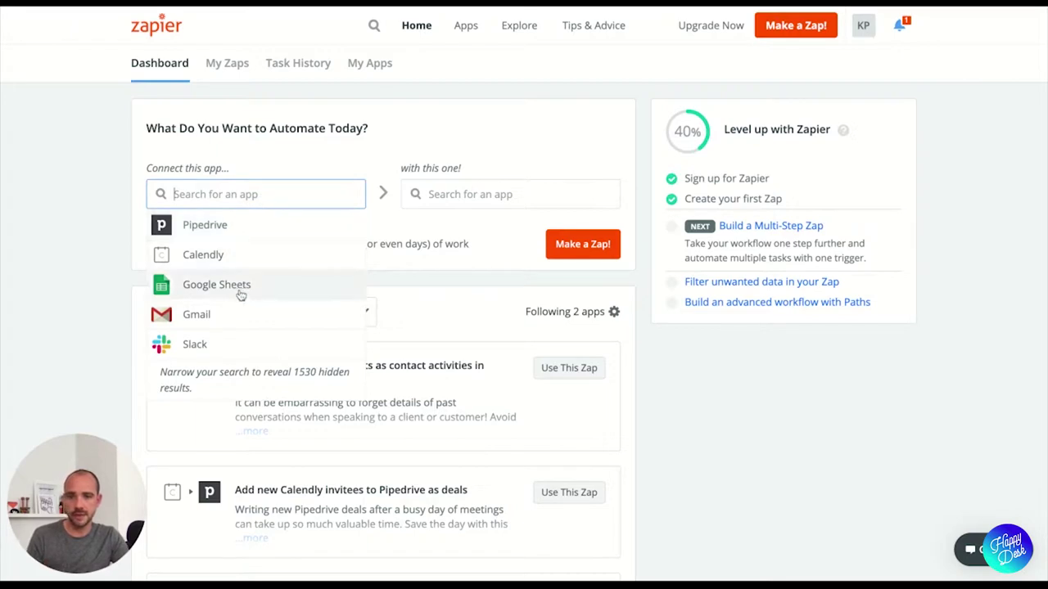
{"action": "scroll", "coordinate": [238, 299], "scroll_direction": "down", "scroll_amount": 1}
{"action": "type", "text": "webf"}
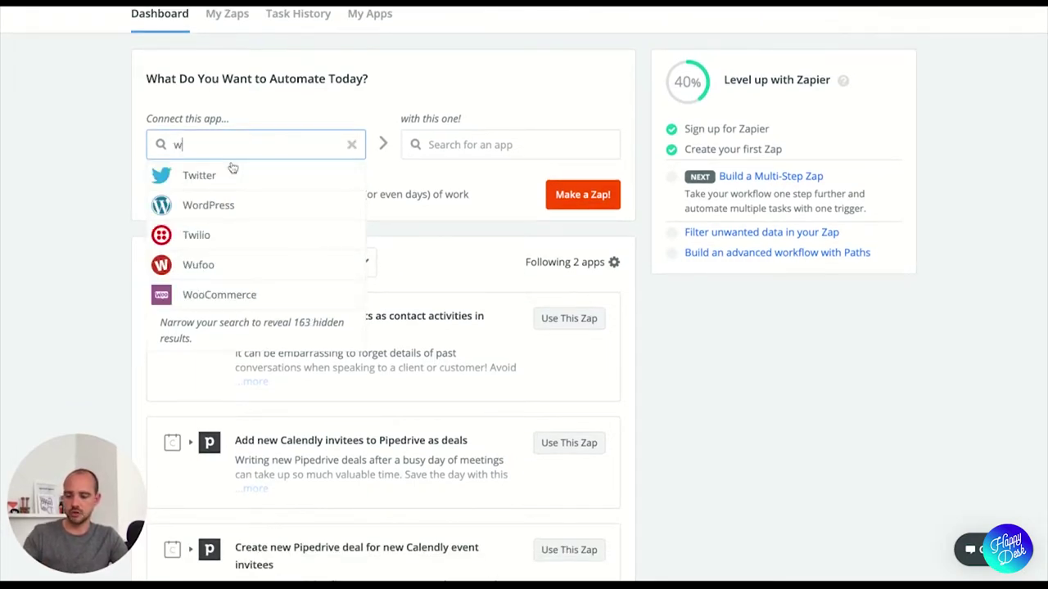
{"action": "left_click", "coordinate": [204, 177]}
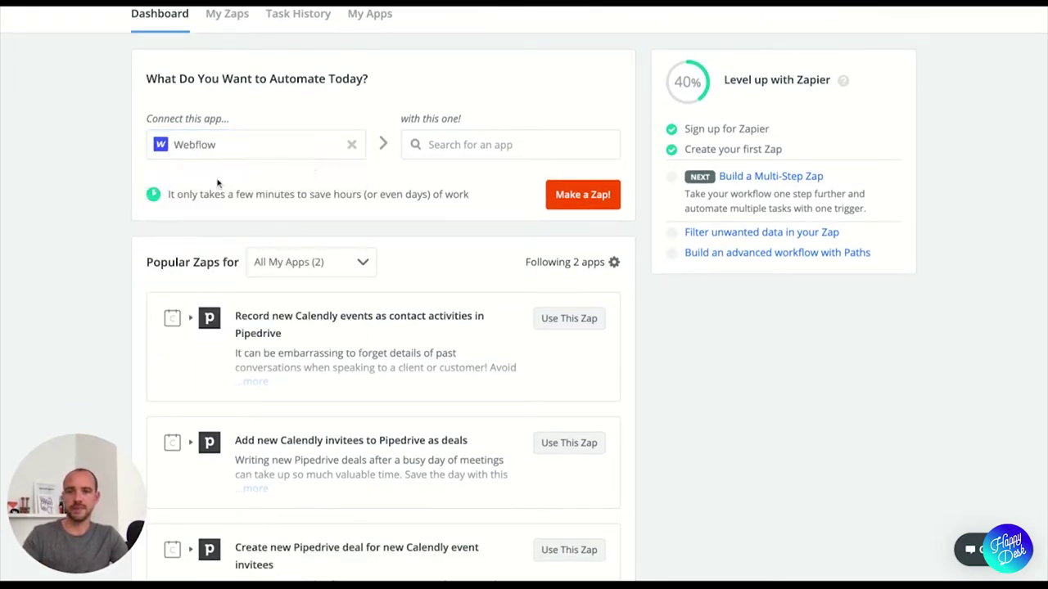
{"action": "left_click", "coordinate": [472, 142]}
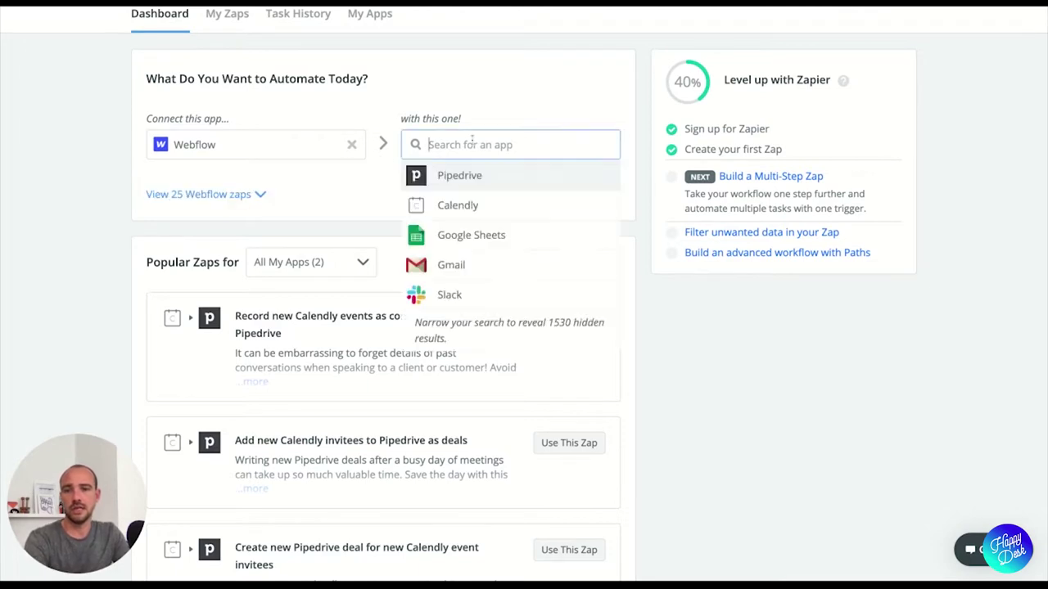
{"action": "left_click", "coordinate": [451, 265]}
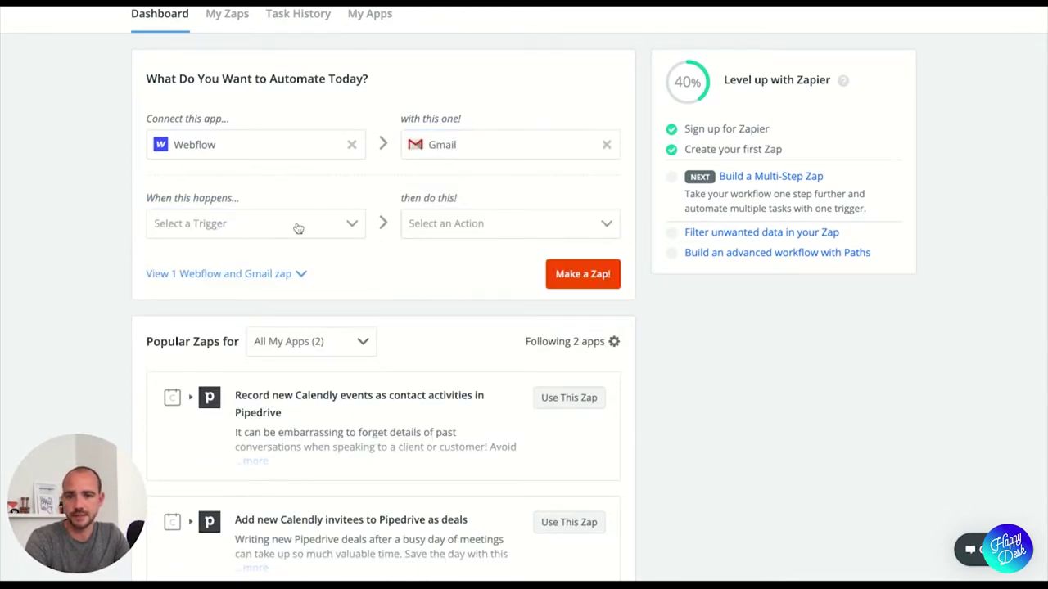
Set the Webflow trigger to Form Submission, checking the other available triggers
{"action": "left_click", "coordinate": [298, 228]}
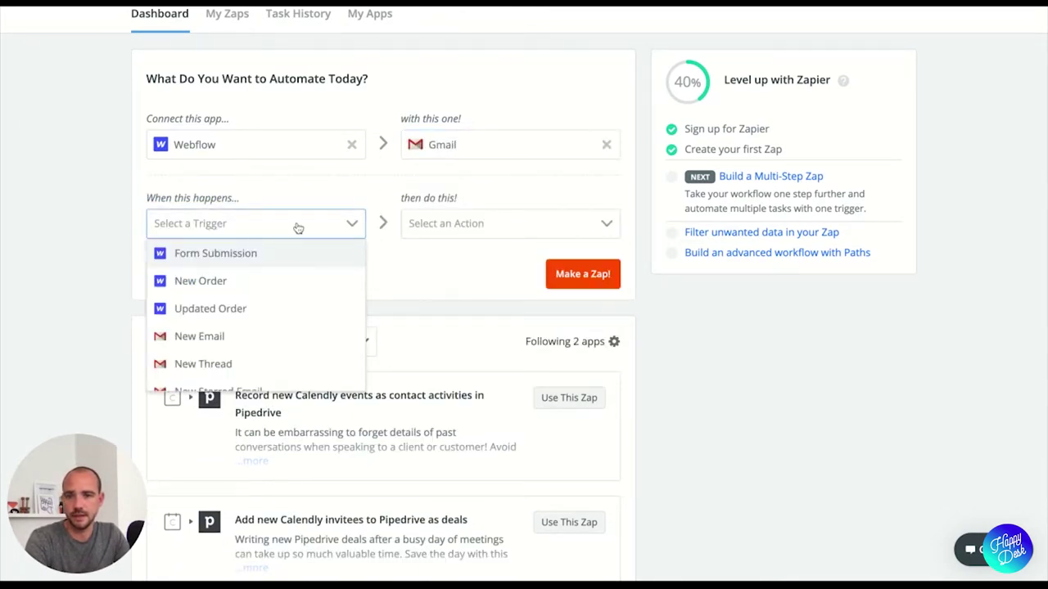
{"action": "left_click", "coordinate": [210, 255]}
{"action": "left_click", "coordinate": [350, 226]}
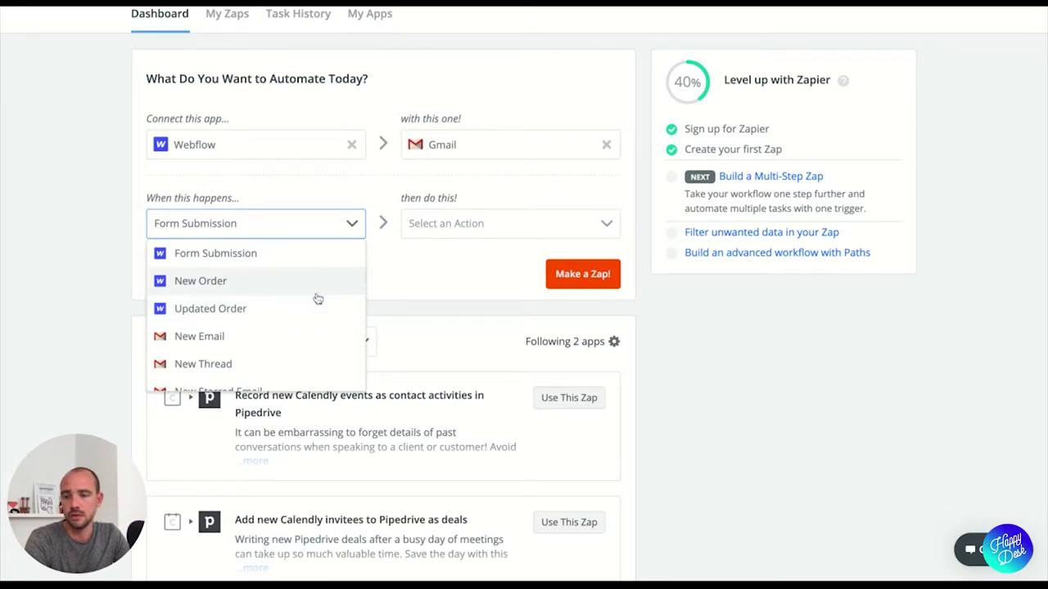
{"action": "scroll", "coordinate": [316, 300], "scroll_direction": "down", "scroll_amount": 2}
{"action": "scroll", "coordinate": [317, 298], "scroll_direction": "up", "scroll_amount": 3}
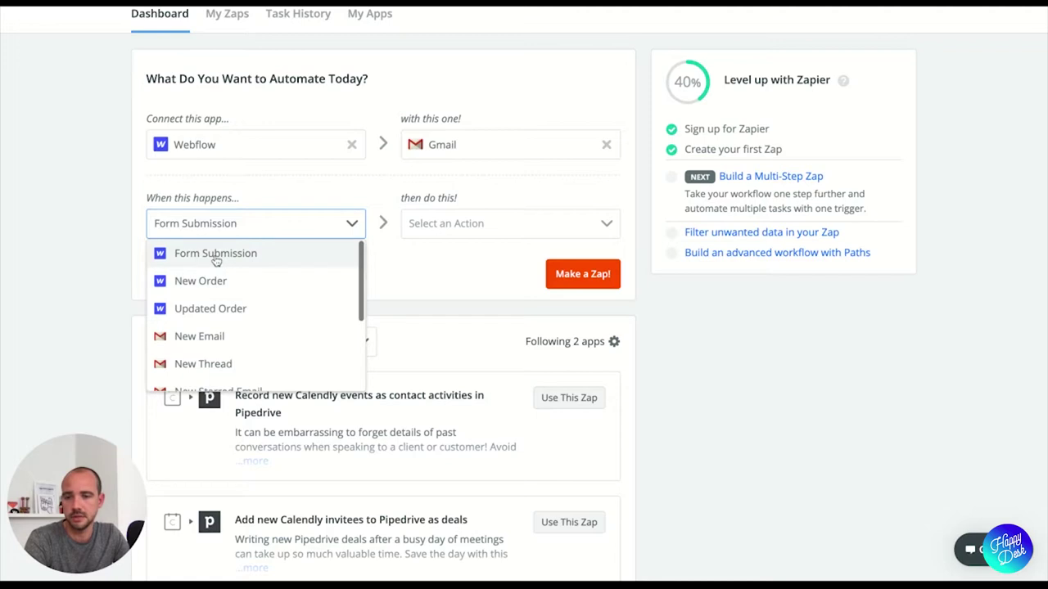
{"action": "left_click", "coordinate": [202, 259]}
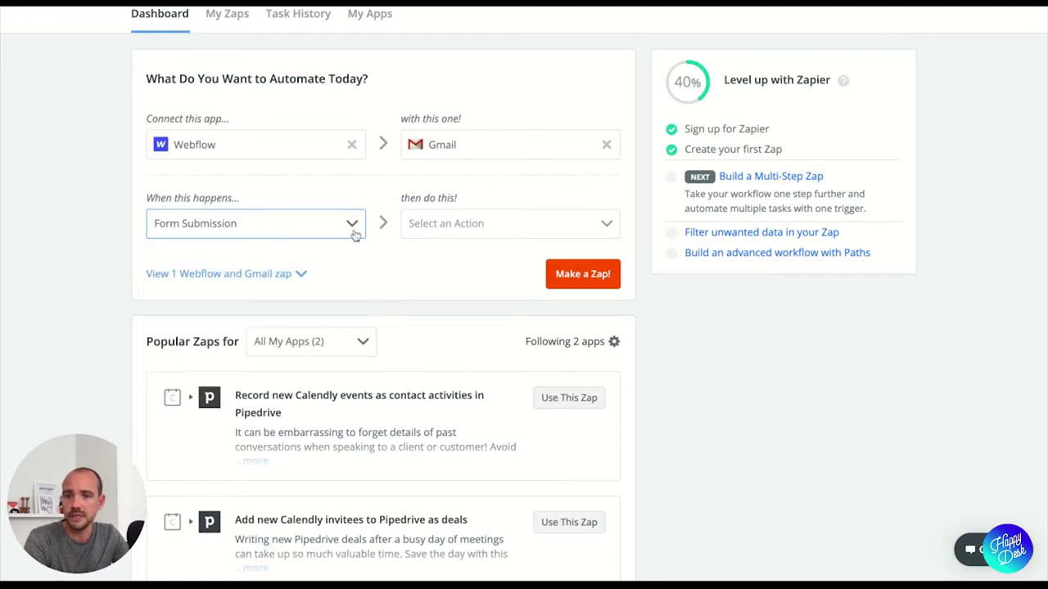
Set the Gmail action to Send Email and start building the Zap from this combination
{"action": "left_click", "coordinate": [446, 226]}
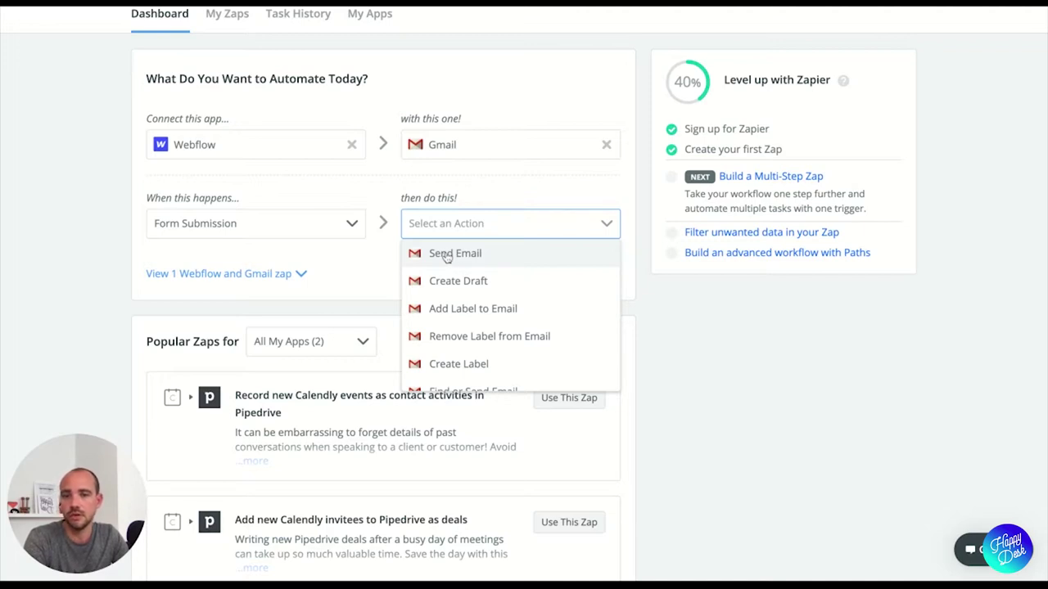
{"action": "left_click", "coordinate": [448, 256]}
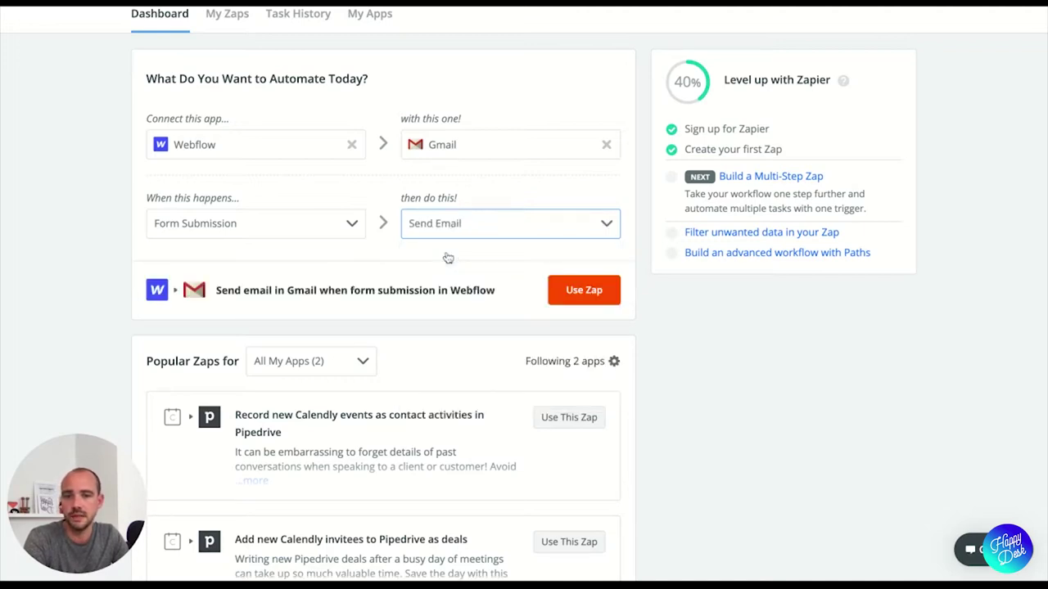
{"action": "left_click", "coordinate": [583, 294]}
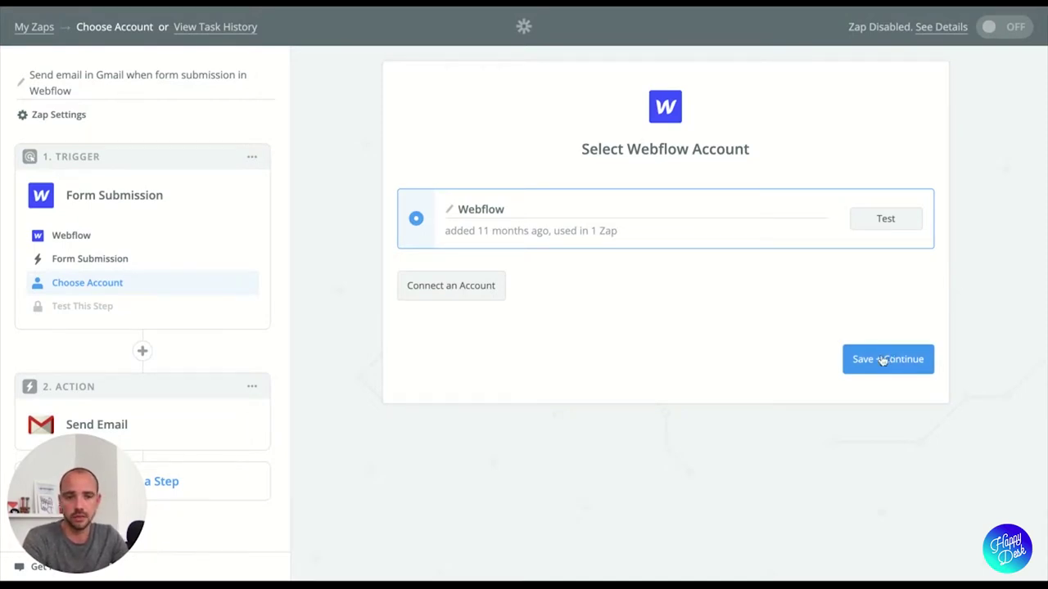
Set up the trigger with the saved Webflow account, the Happy Desk site and the Devis en ligne form
{"action": "left_click", "coordinate": [882, 359]}
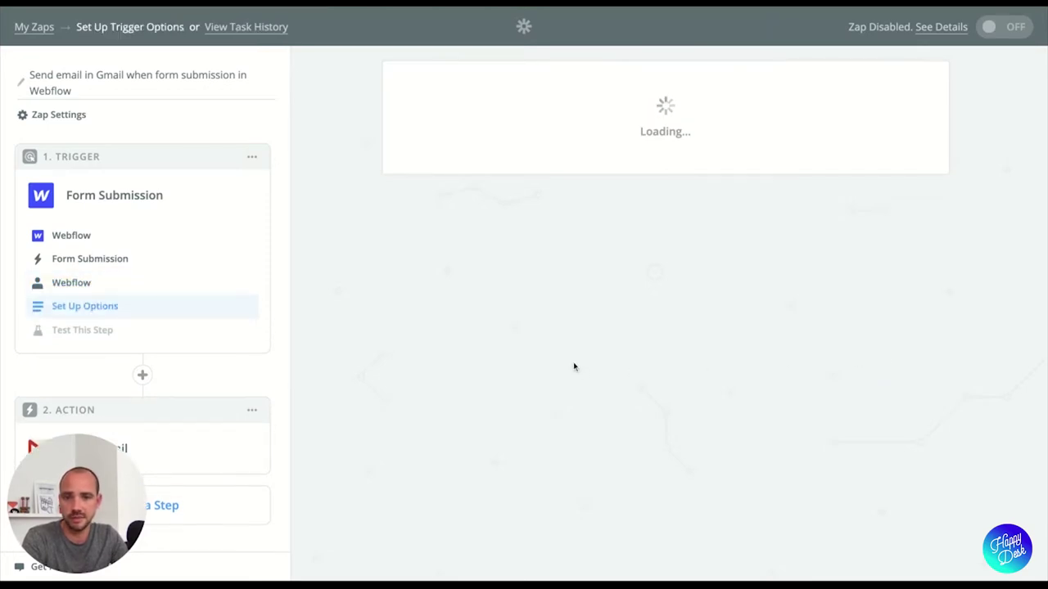
{"action": "left_click", "coordinate": [900, 243]}
{"action": "left_click", "coordinate": [475, 304]}
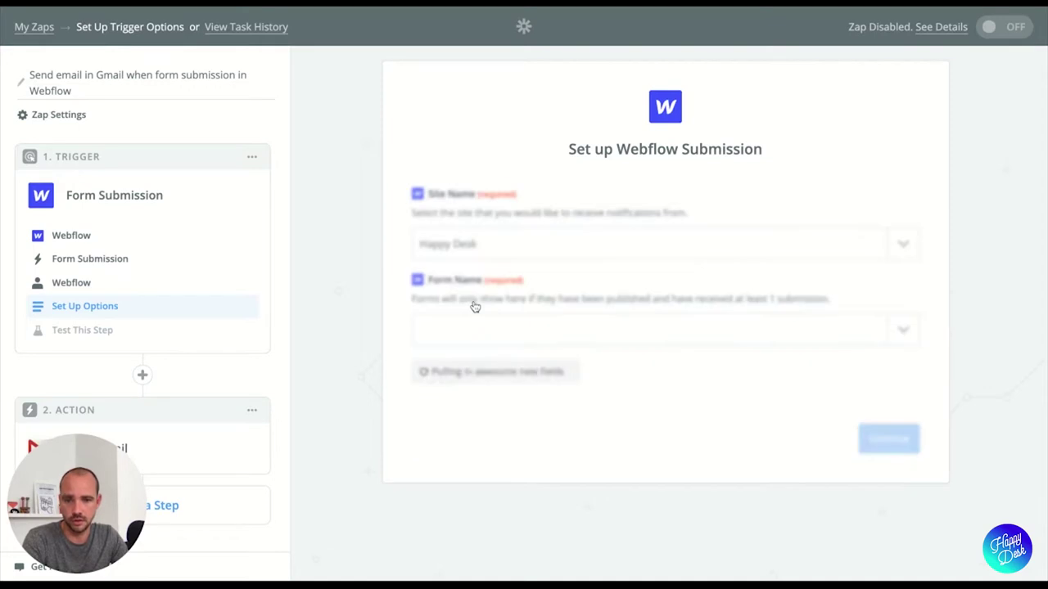
{"action": "left_click", "coordinate": [903, 329]}
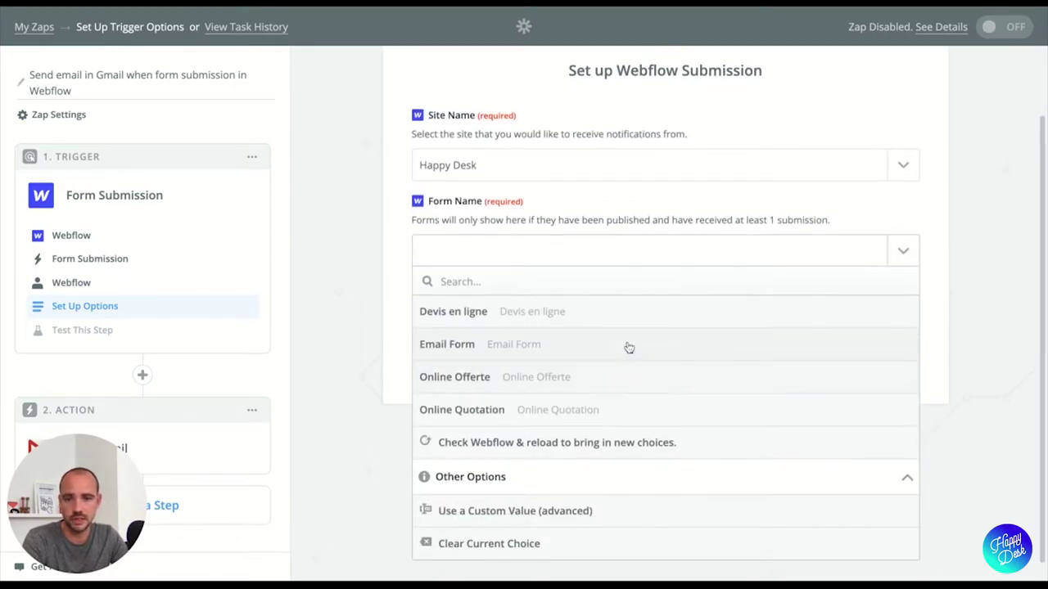
{"action": "left_click", "coordinate": [544, 316]}
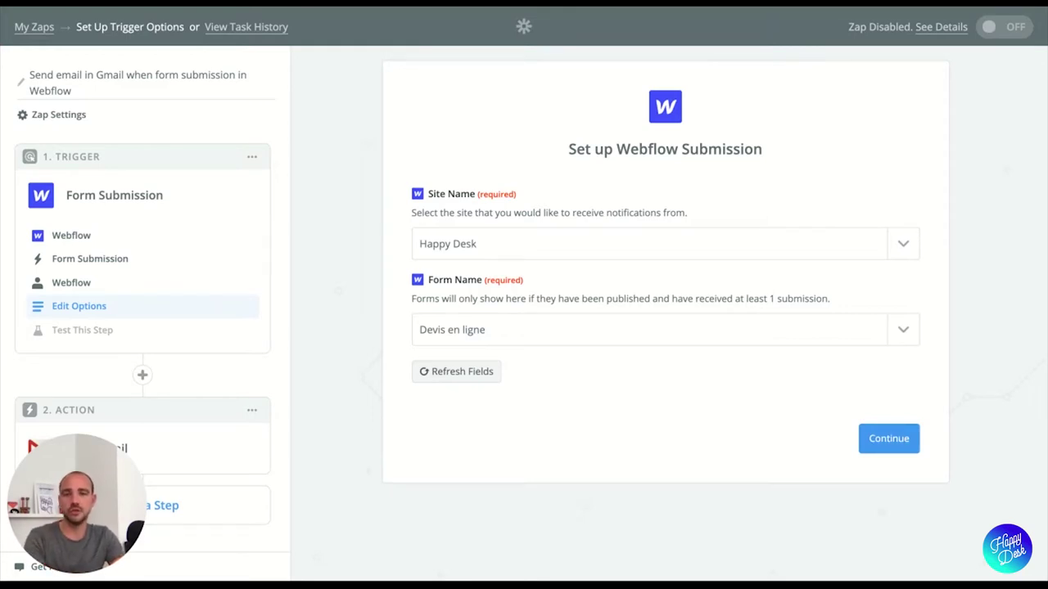
{"action": "left_click", "coordinate": [888, 438]}
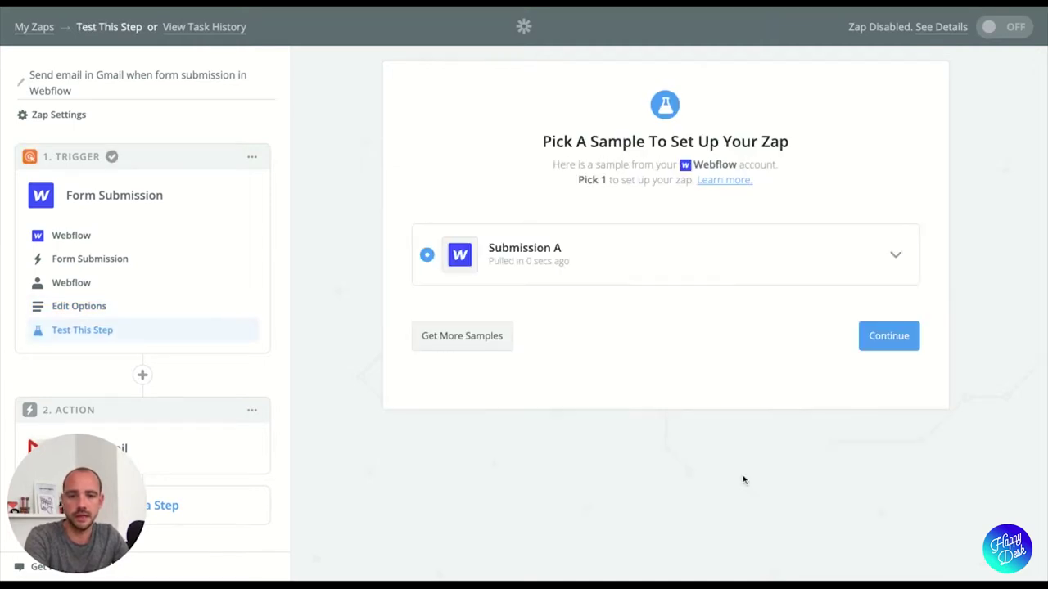
Inspect the field data of the sample Submission A and continue with it as the trigger sample
{"action": "left_click", "coordinate": [896, 261]}
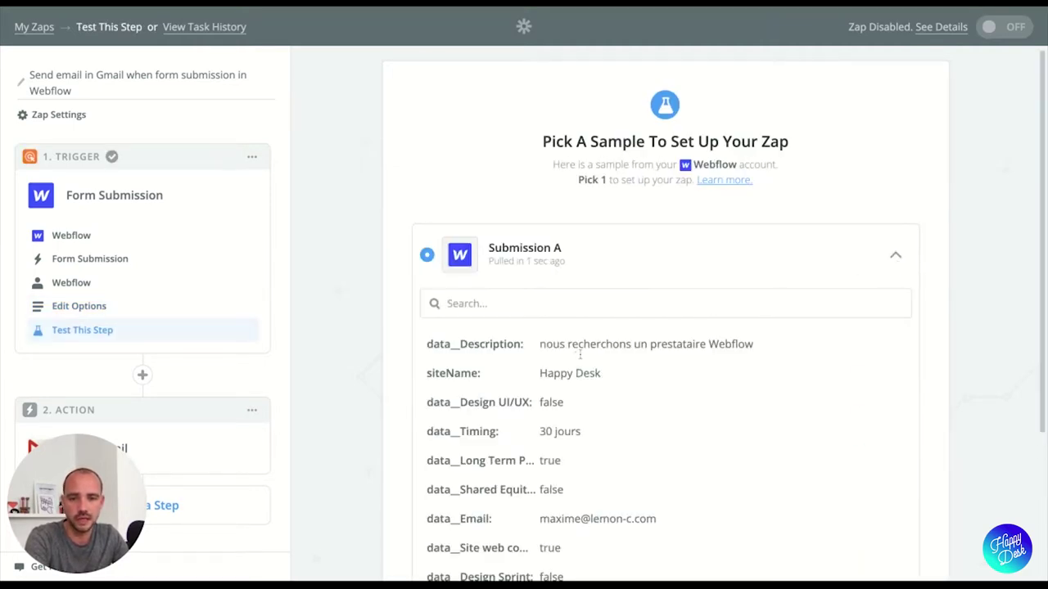
{"action": "left_click", "coordinate": [894, 255]}
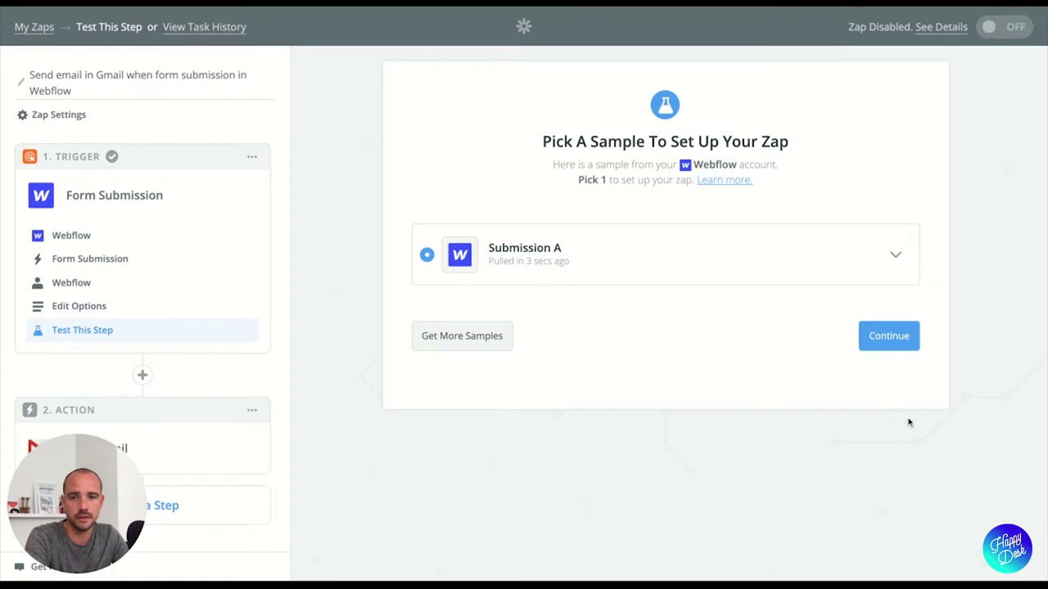
{"action": "left_click", "coordinate": [890, 337]}
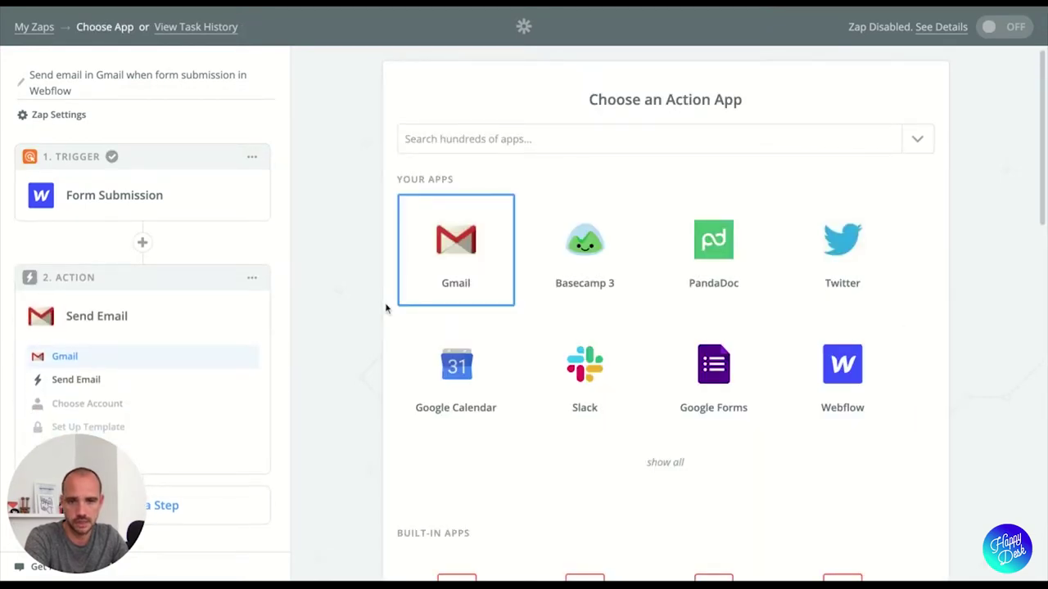
Browse the available action apps, including the full list of own apps, the built-in apps and the popular apps
{"action": "scroll", "coordinate": [388, 306], "scroll_direction": "down", "scroll_amount": 2}
{"action": "scroll", "coordinate": [960, 432], "scroll_direction": "down", "scroll_amount": 2}
{"action": "scroll", "coordinate": [960, 432], "scroll_direction": "down", "scroll_amount": 5}
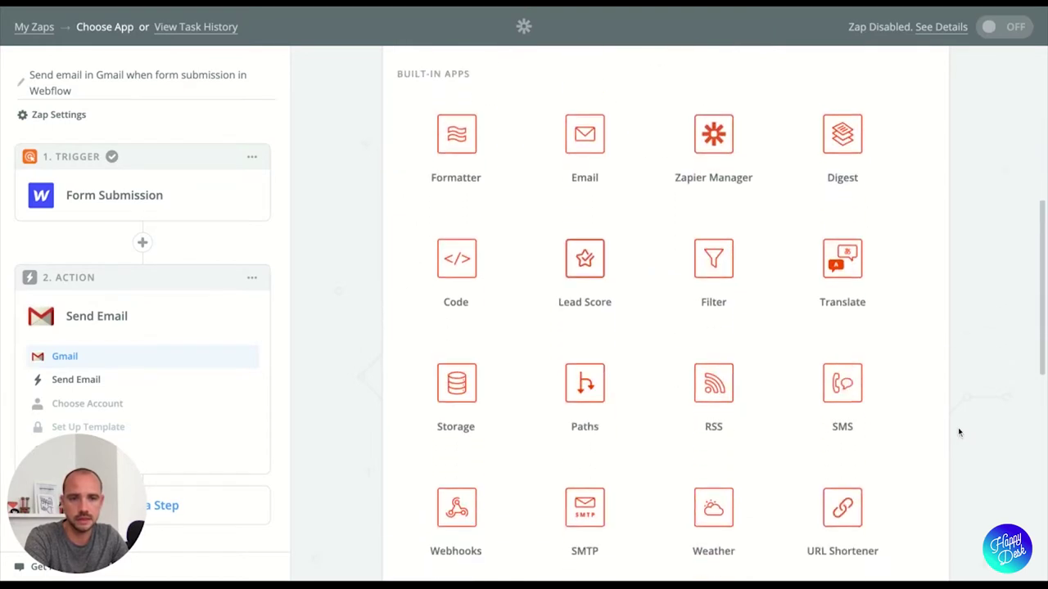
{"action": "scroll", "coordinate": [902, 433], "scroll_direction": "up", "scroll_amount": 3}
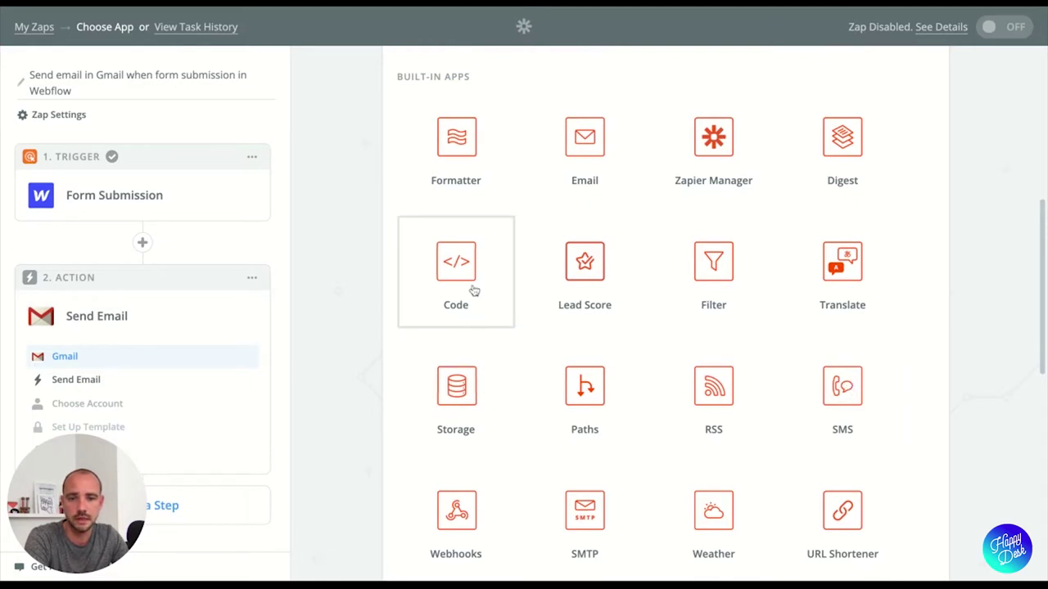
{"action": "scroll", "coordinate": [704, 297], "scroll_direction": "down", "scroll_amount": 3}
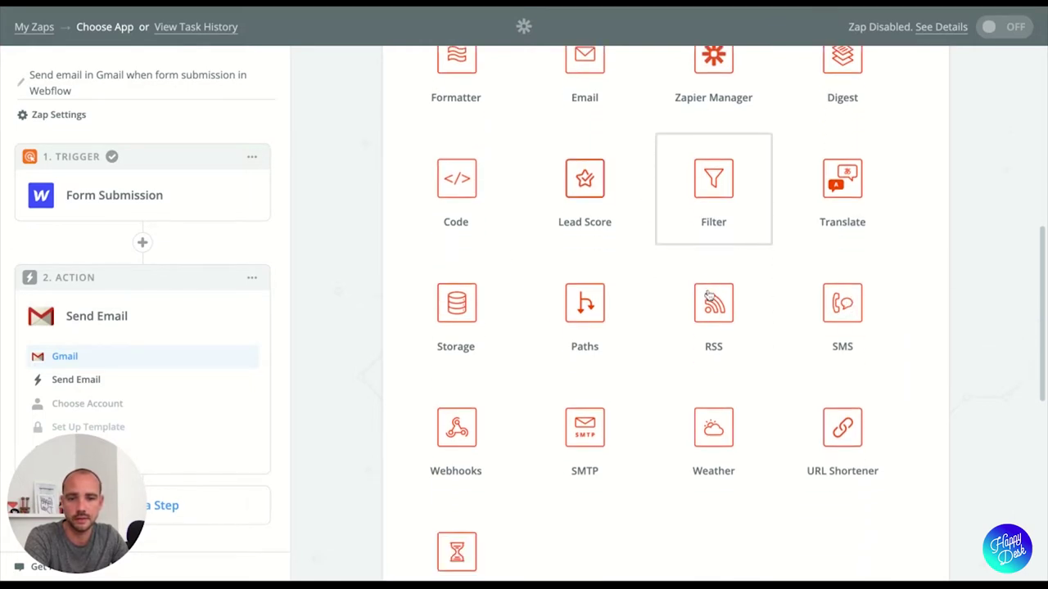
{"action": "scroll", "coordinate": [436, 504], "scroll_direction": "up", "scroll_amount": 10}
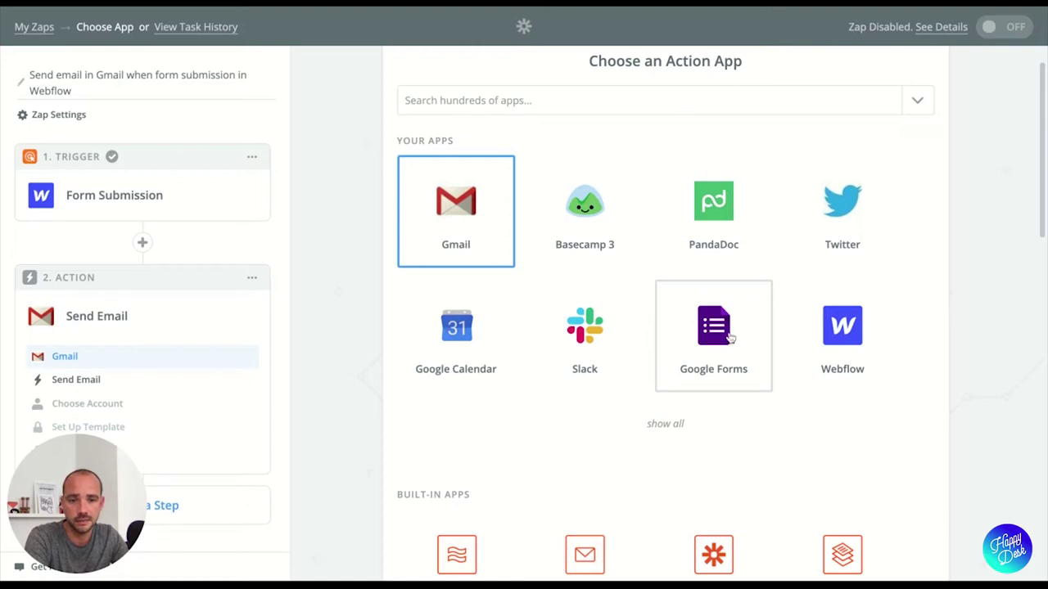
{"action": "scroll", "coordinate": [365, 319], "scroll_direction": "down", "scroll_amount": 1}
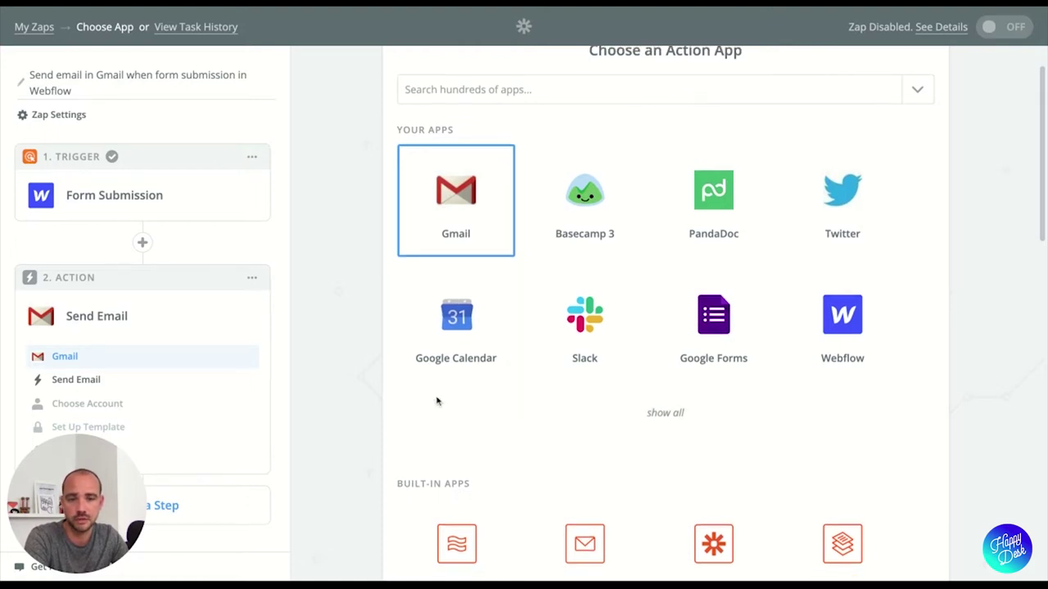
{"action": "left_click", "coordinate": [665, 415]}
{"action": "scroll", "coordinate": [336, 390], "scroll_direction": "down", "scroll_amount": 5}
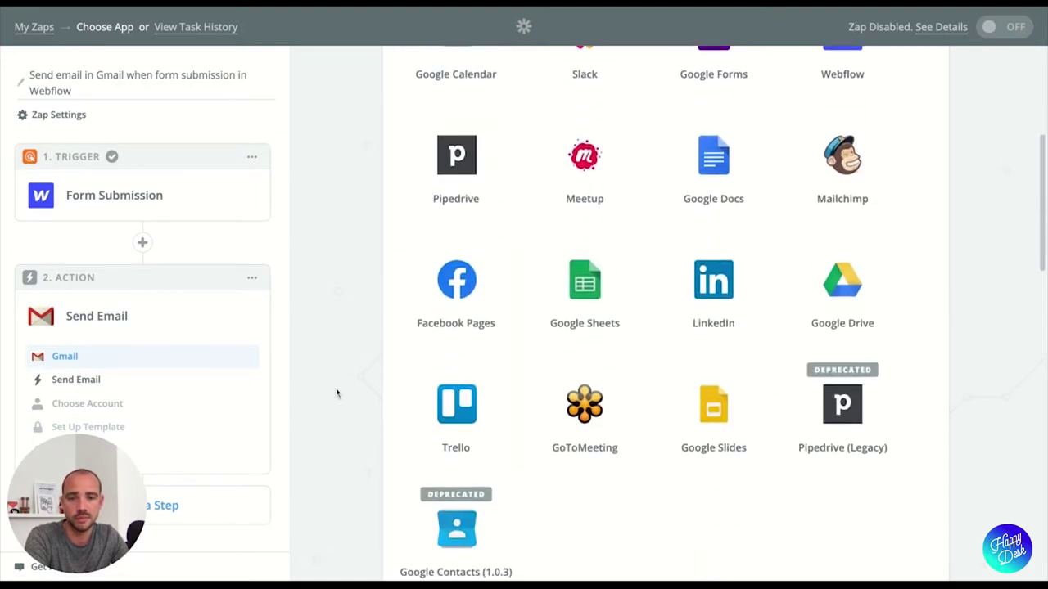
{"action": "scroll", "coordinate": [390, 136], "scroll_direction": "down", "scroll_amount": 4}
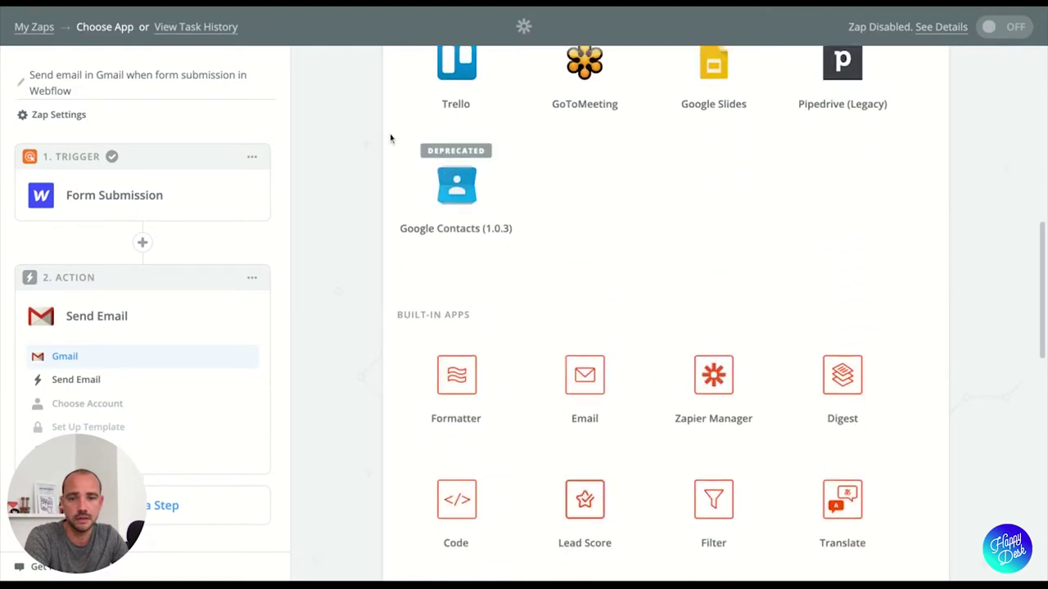
{"action": "scroll", "coordinate": [442, 208], "scroll_direction": "up", "scroll_amount": 6}
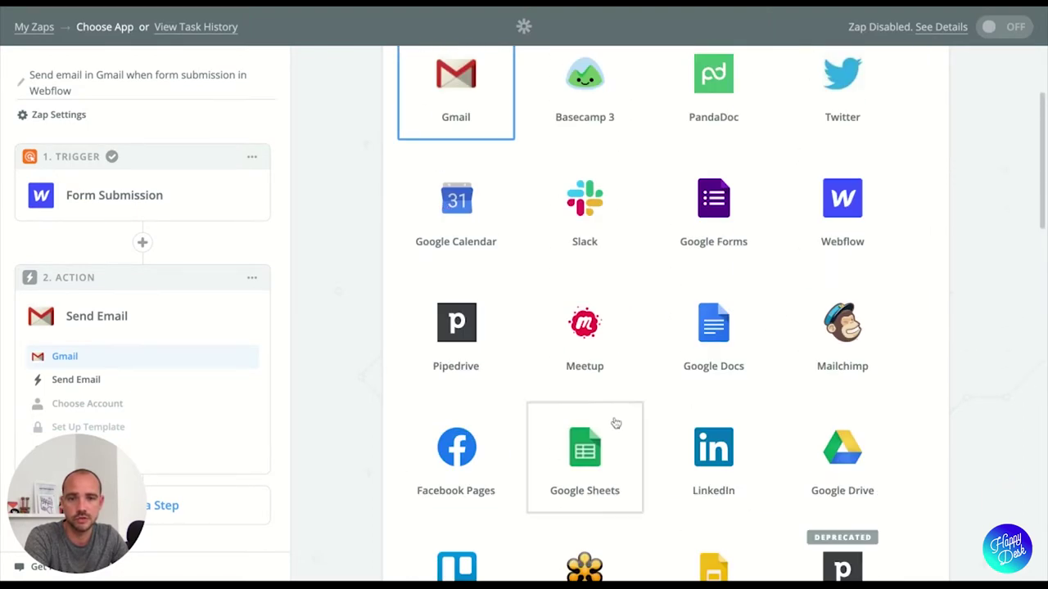
{"action": "scroll", "coordinate": [335, 253], "scroll_direction": "up", "scroll_amount": 2}
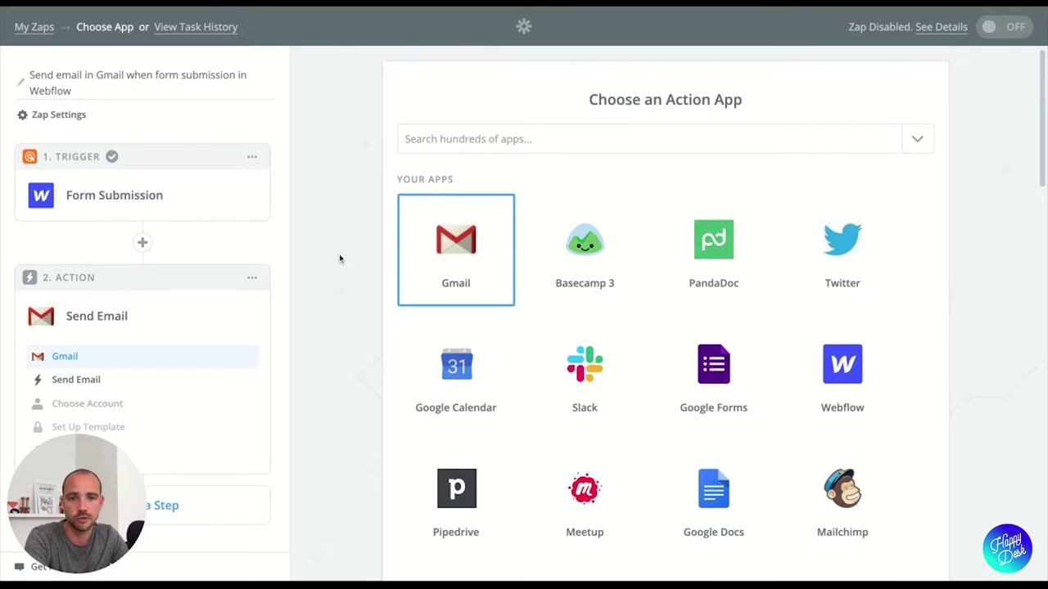
{"action": "scroll", "coordinate": [339, 254], "scroll_direction": "down", "scroll_amount": 8}
{"action": "scroll", "coordinate": [339, 259], "scroll_direction": "down", "scroll_amount": 10}
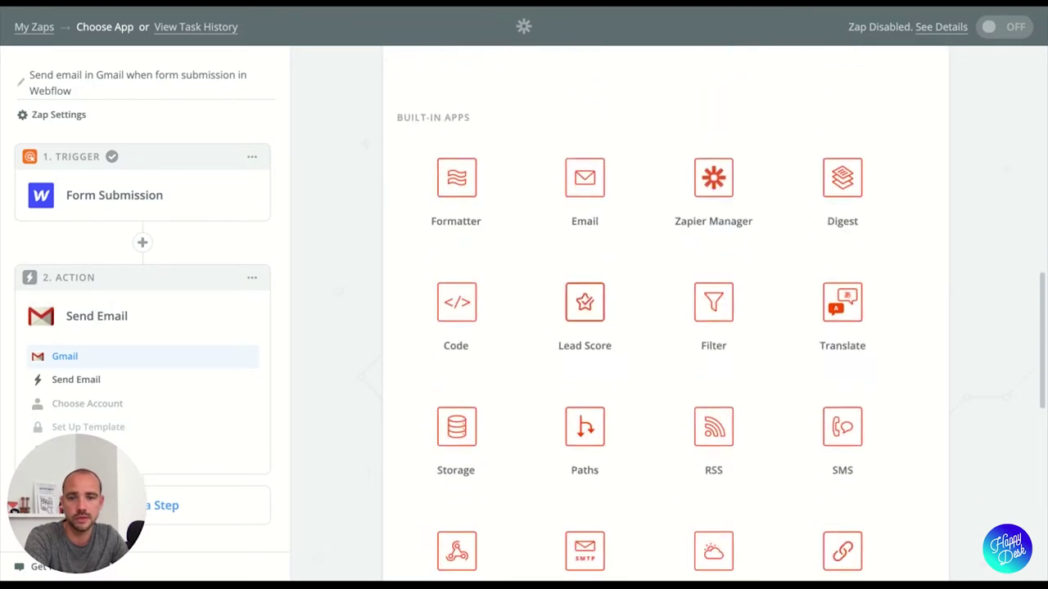
{"action": "scroll", "coordinate": [360, 250], "scroll_direction": "down", "scroll_amount": 4}
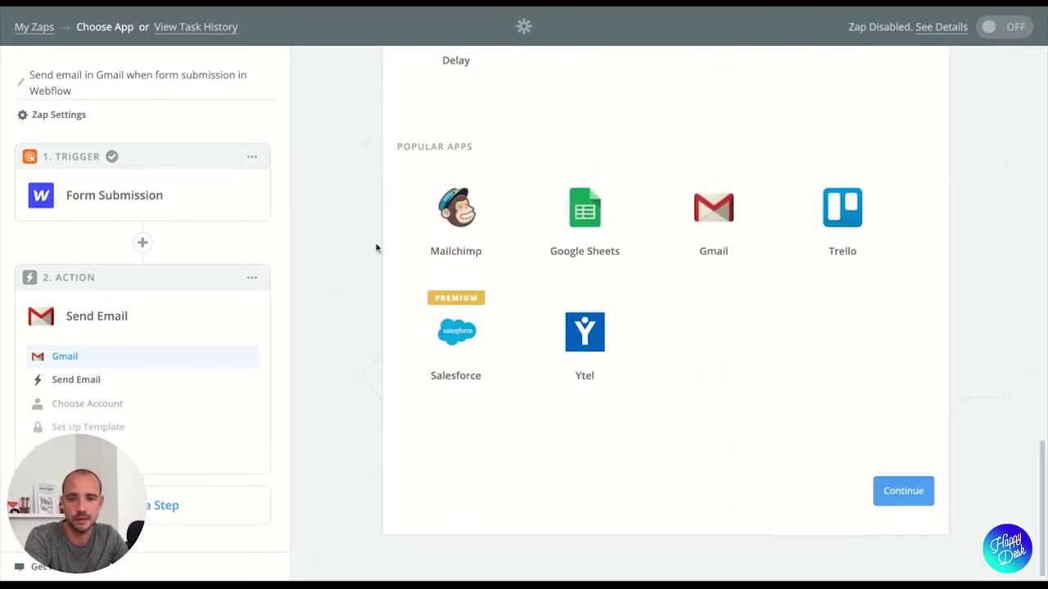
Keep Gmail with the Send Email action and the connected Gmail account, and proceed to the email template
{"action": "left_click", "coordinate": [900, 495]}
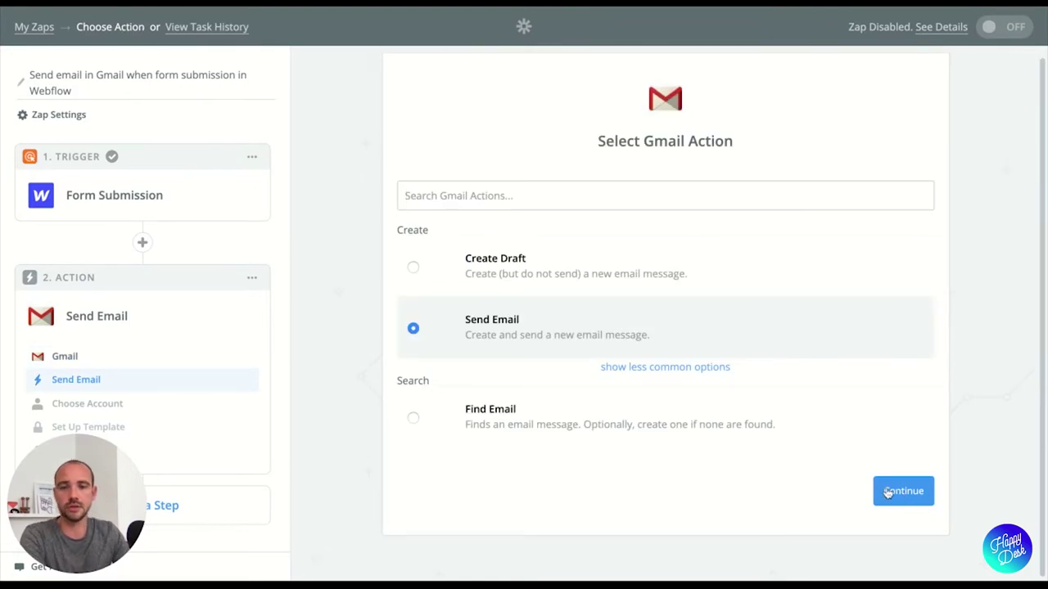
{"action": "left_click", "coordinate": [909, 492]}
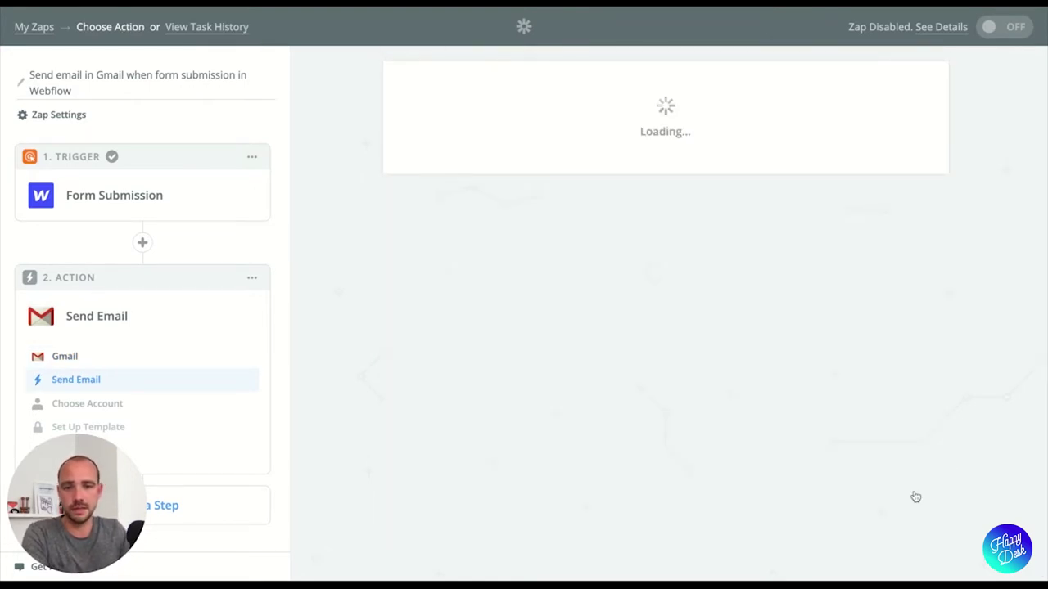
{"action": "left_click", "coordinate": [881, 363]}
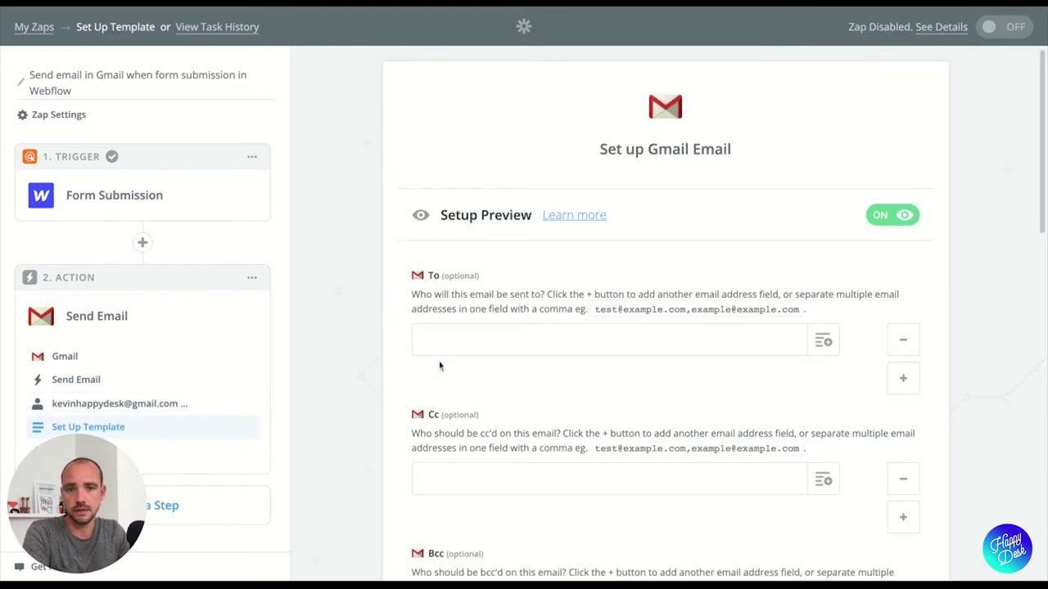
Try the form submission's Data Email value as the recipient in the To field, and remove it again
{"action": "scroll", "coordinate": [803, 318], "scroll_direction": "down", "scroll_amount": 2}
{"action": "scroll", "coordinate": [803, 318], "scroll_direction": "down", "scroll_amount": 4}
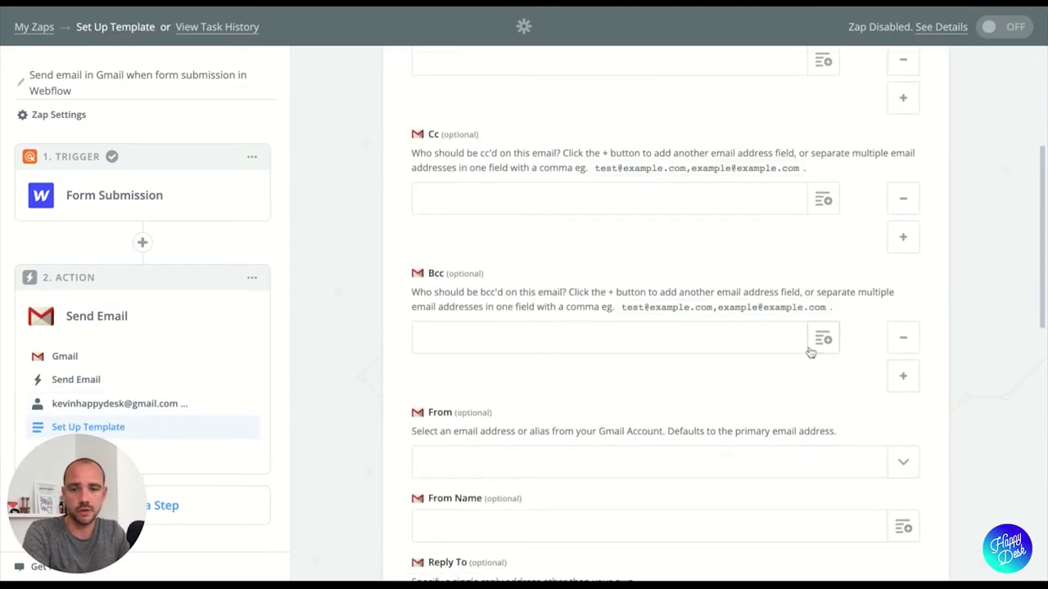
{"action": "scroll", "coordinate": [800, 386], "scroll_direction": "up", "scroll_amount": 5}
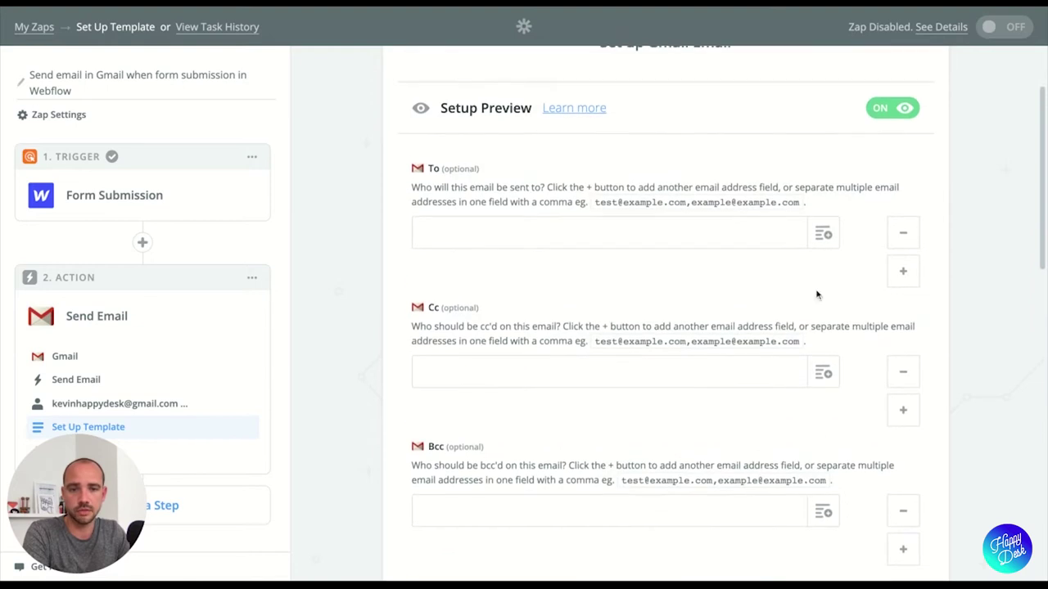
{"action": "left_click", "coordinate": [823, 234]}
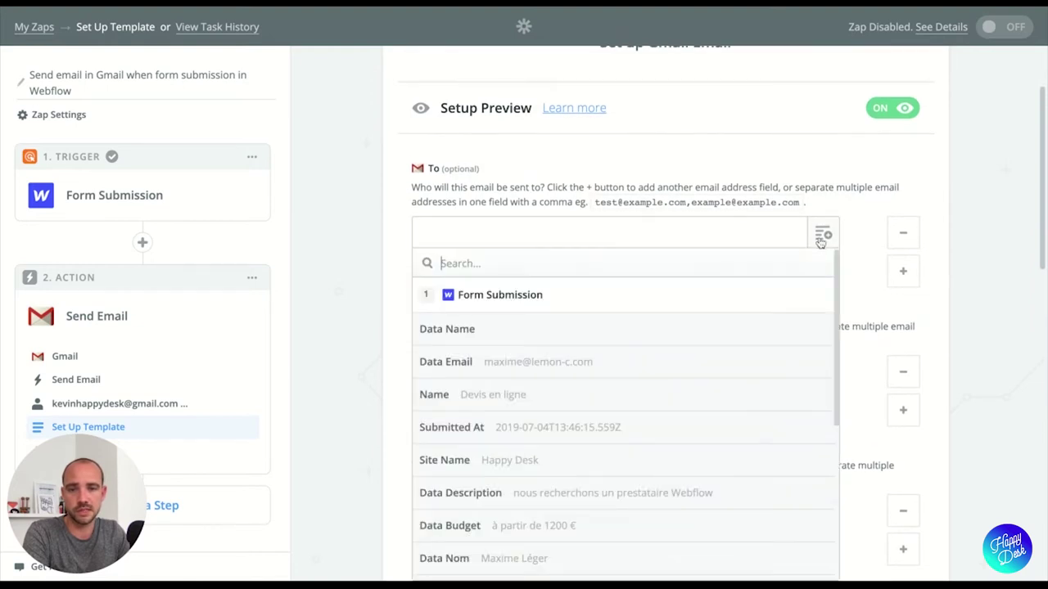
{"action": "left_click", "coordinate": [536, 364]}
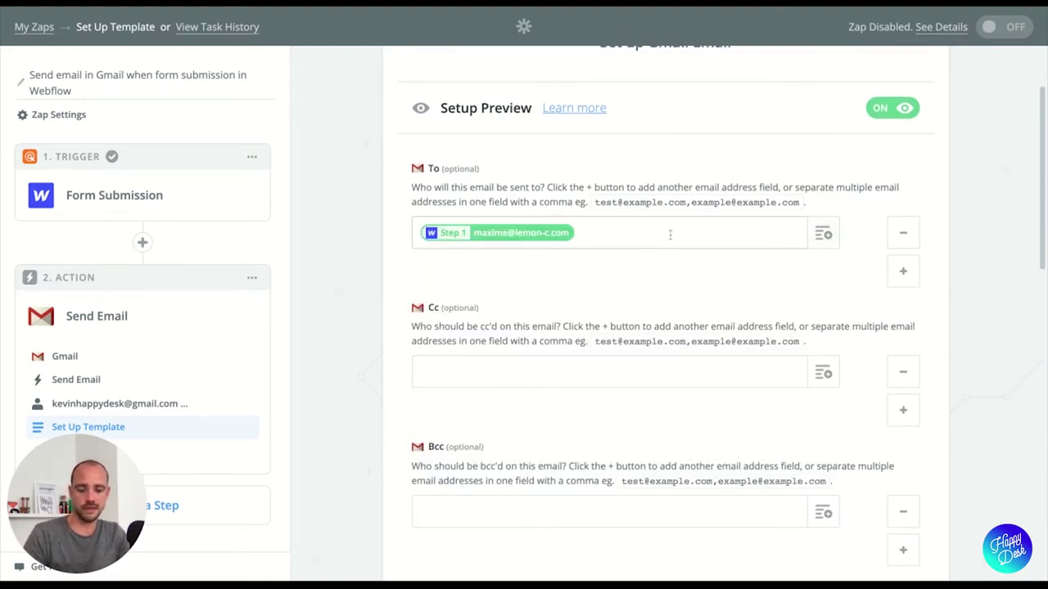
{"action": "key", "text": "BackSpace"}
Review the remaining Gmail email template fields, from Cc, Bcc and From through Subject and Body to Attachments
{"action": "scroll", "coordinate": [376, 304], "scroll_direction": "down", "scroll_amount": 1}
{"action": "scroll", "coordinate": [503, 455], "scroll_direction": "down", "scroll_amount": 7}
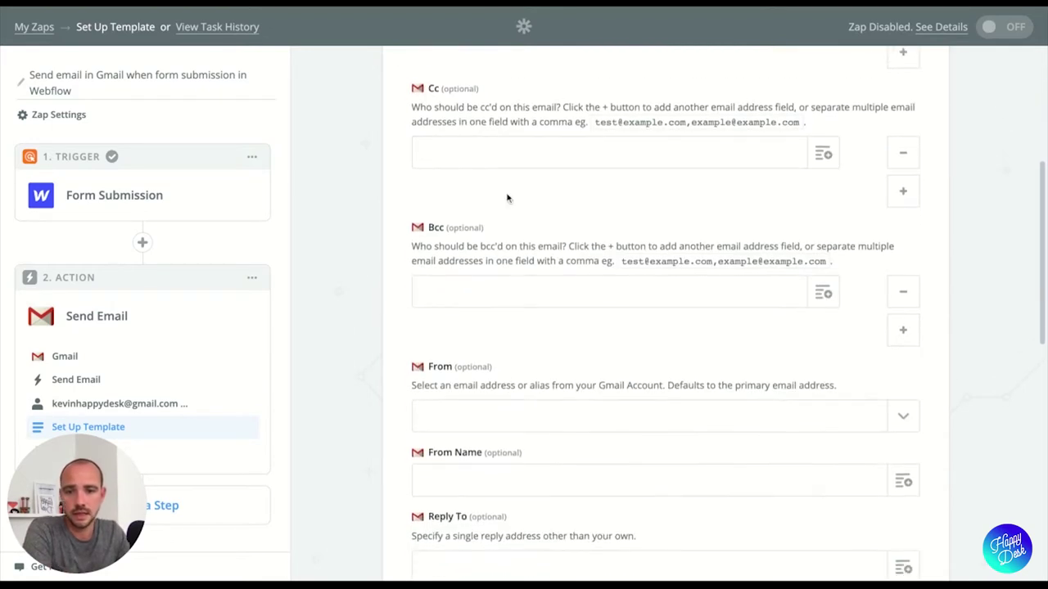
{"action": "scroll", "coordinate": [503, 453], "scroll_direction": "down", "scroll_amount": 4}
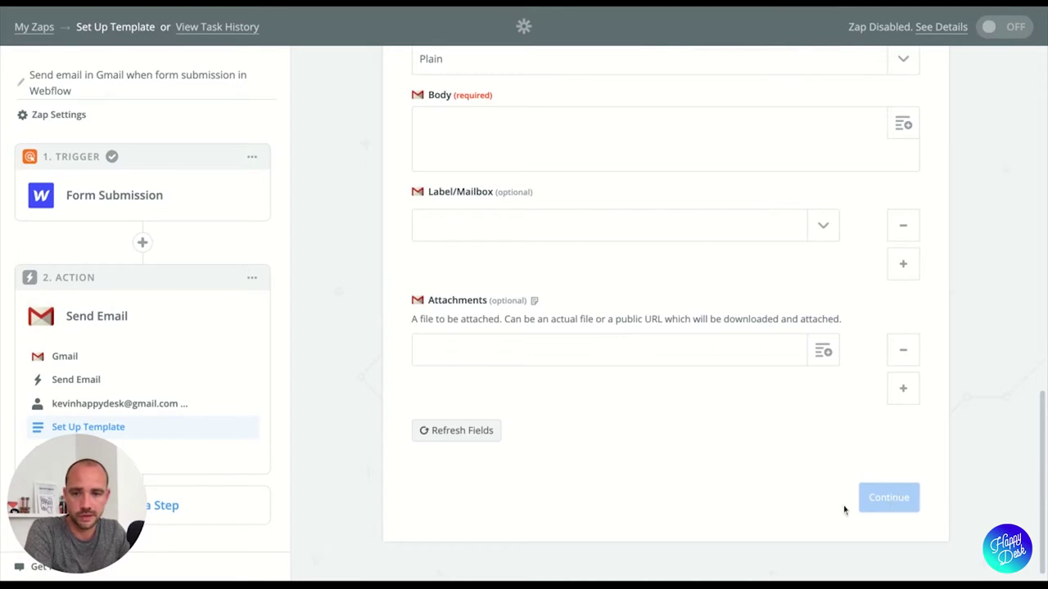
{"action": "scroll", "coordinate": [679, 349], "scroll_direction": "up", "scroll_amount": 5}
{"action": "scroll", "coordinate": [726, 246], "scroll_direction": "up", "scroll_amount": 2}
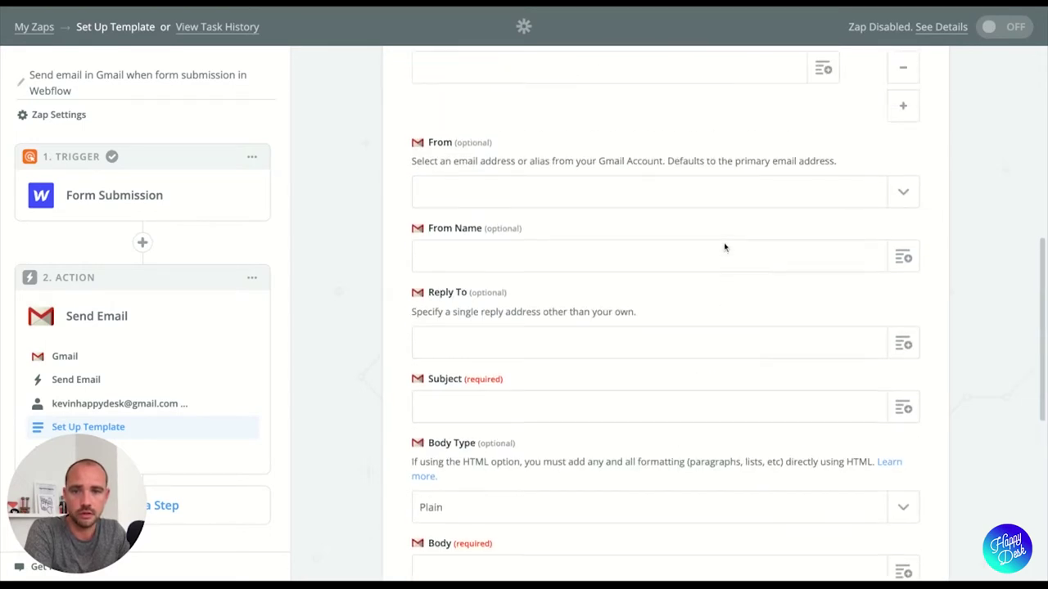
{"action": "scroll", "coordinate": [811, 393], "scroll_direction": "down", "scroll_amount": 6}
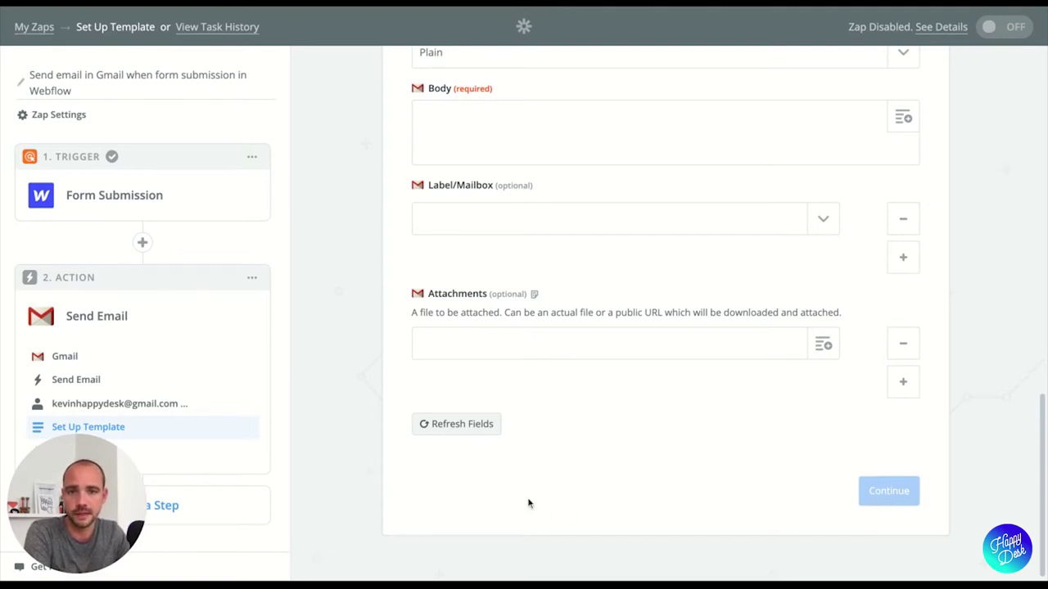
{"action": "scroll", "coordinate": [374, 425], "scroll_direction": "up", "scroll_amount": 5}
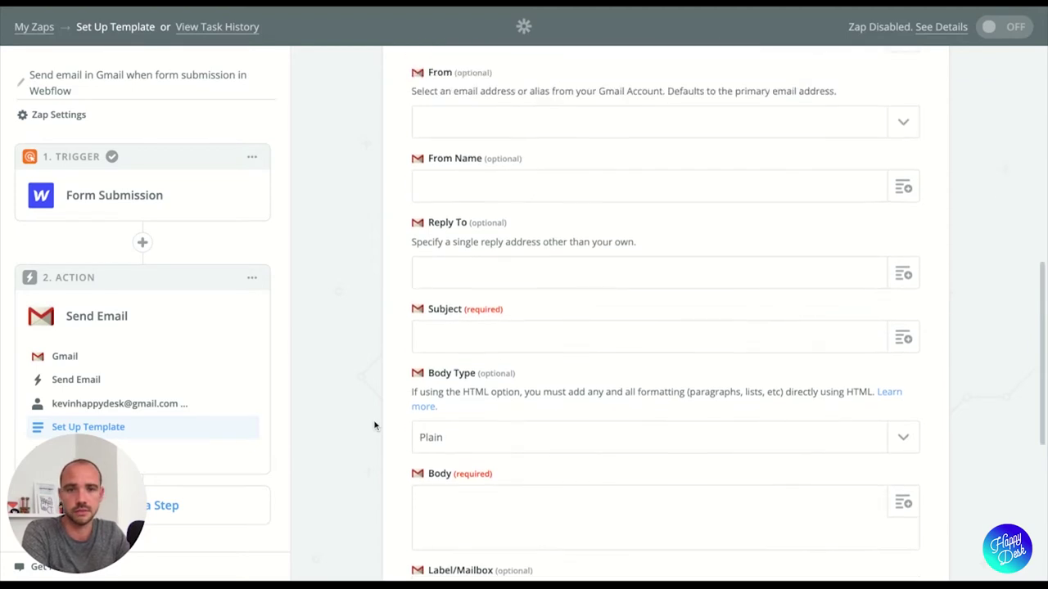